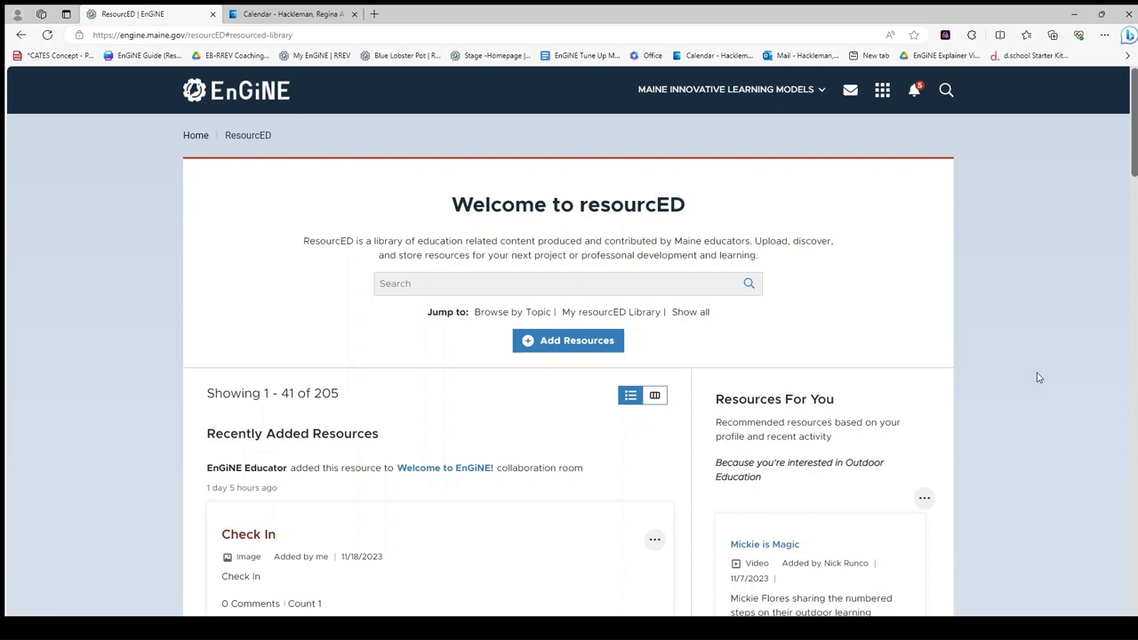
Show where ResourcED is located in the site's app launcher, and close the launcher.
{"action": "left_click", "coordinate": [882, 91]}
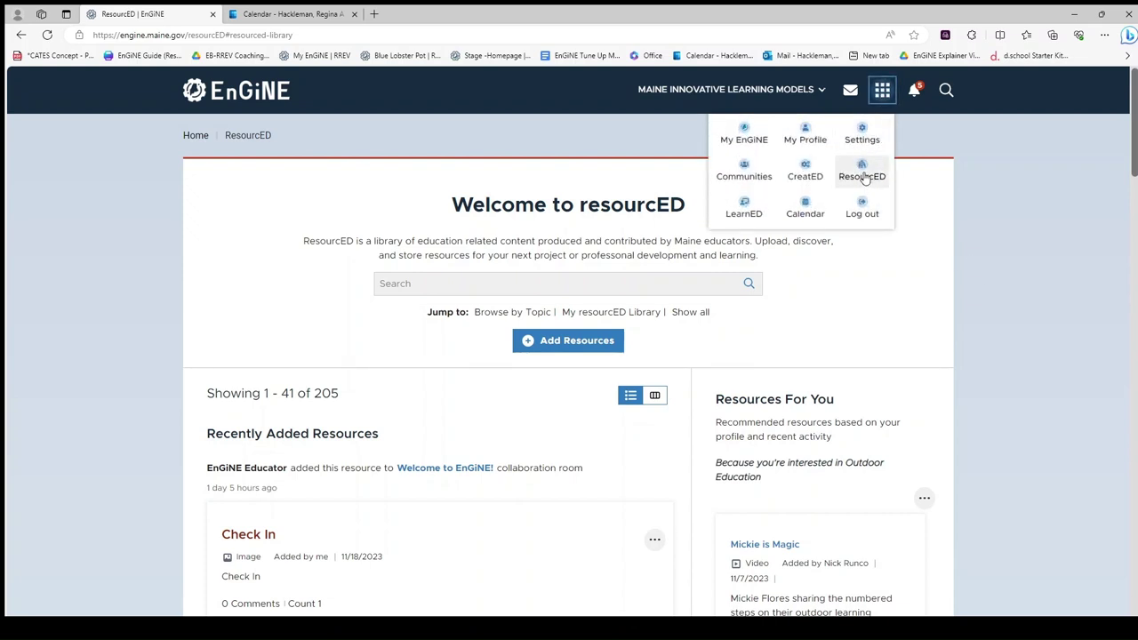
{"action": "left_click", "coordinate": [889, 288]}
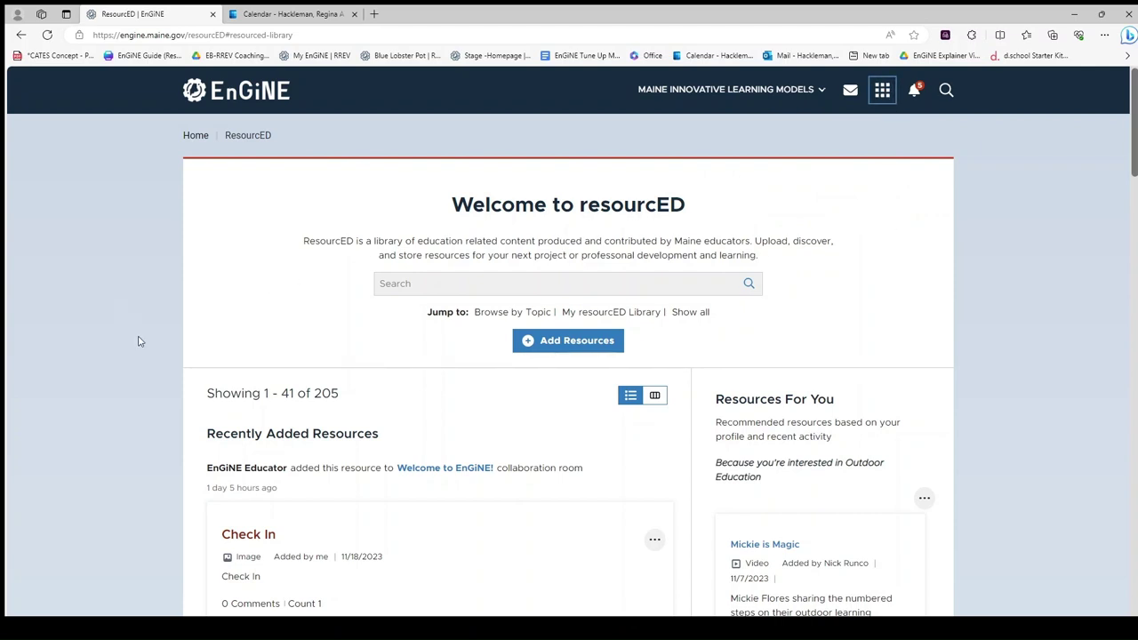
Review the Recently Added Resources list, noting who added each resource and to which collaboration room.
{"action": "scroll", "coordinate": [149, 391], "scroll_direction": "down", "scroll_amount": 1}
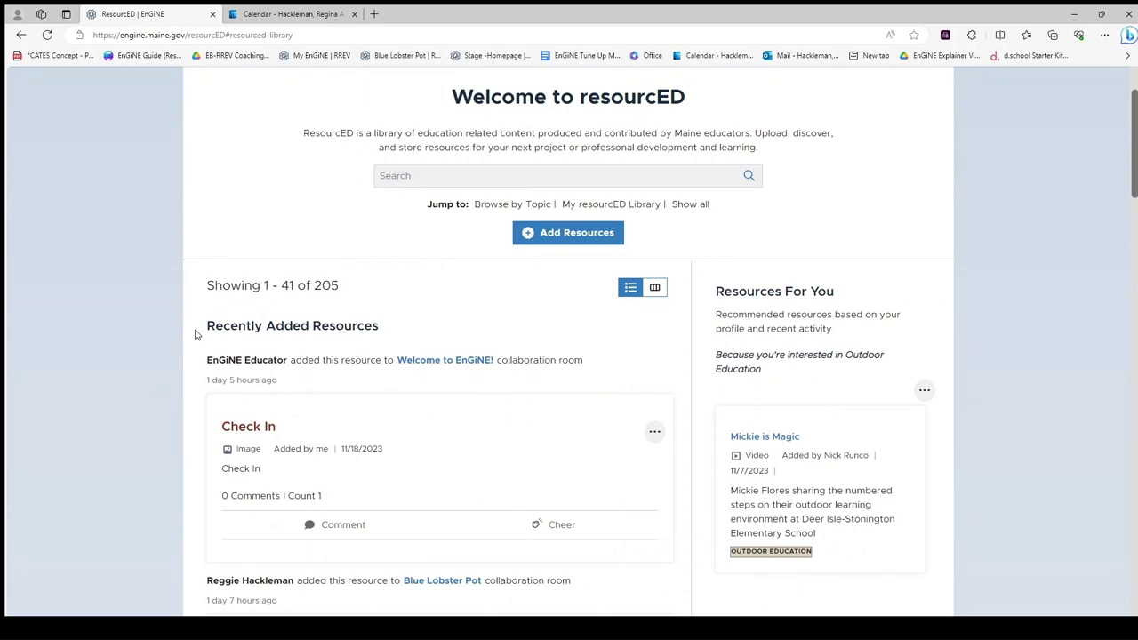
{"action": "scroll", "coordinate": [197, 334], "scroll_direction": "down", "scroll_amount": 1}
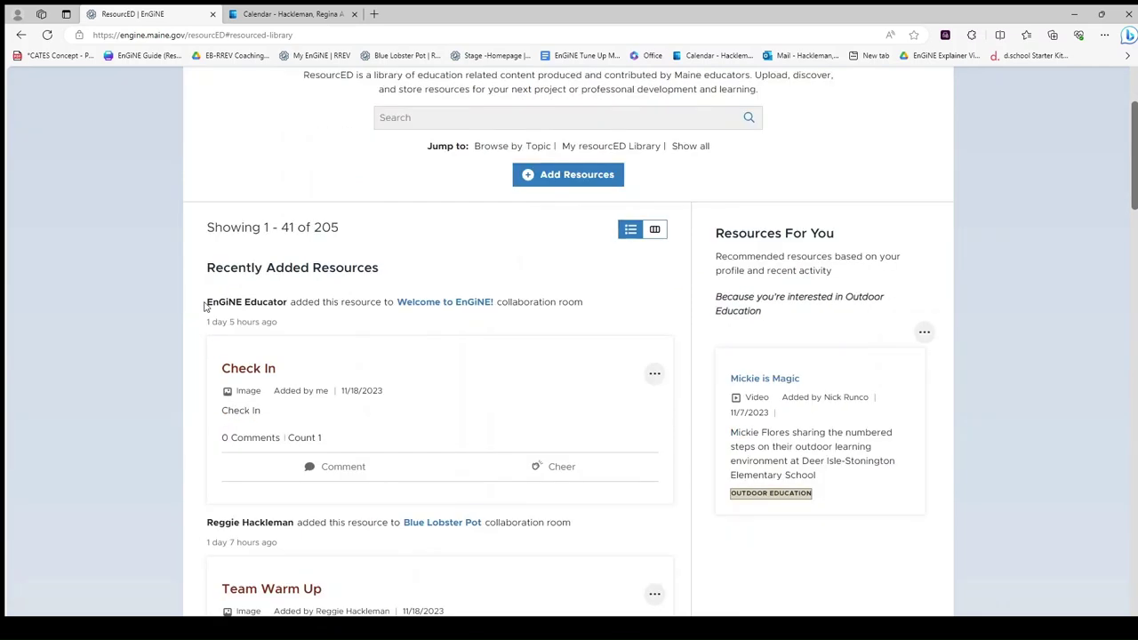
{"action": "left_click_drag", "start_coordinate": [206, 303], "coordinate": [287, 299]}
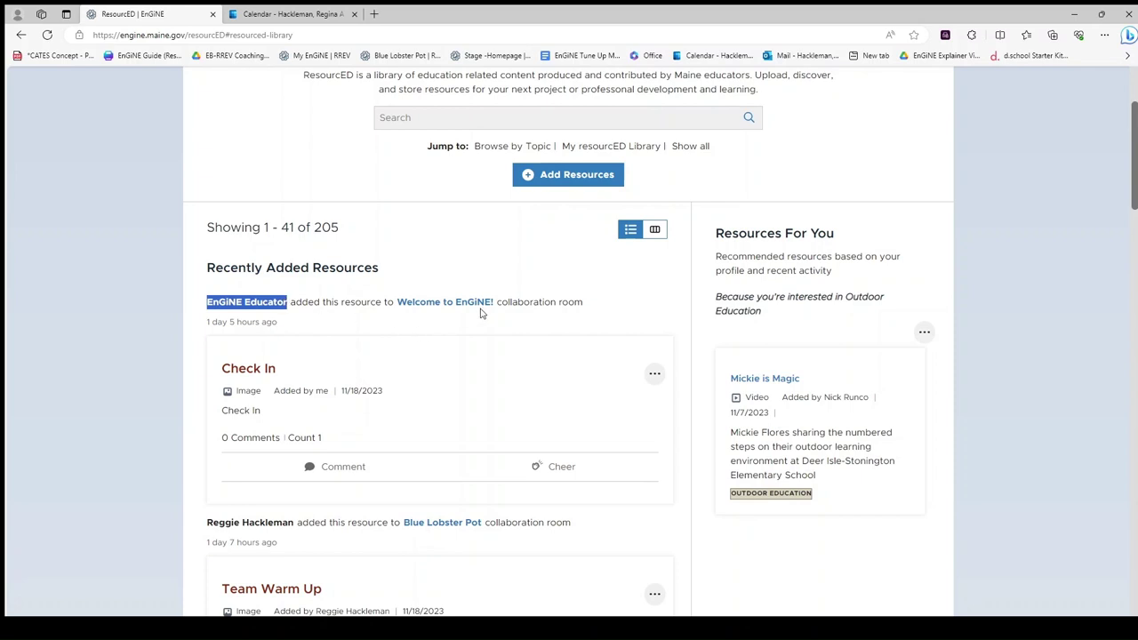
{"action": "left_click", "coordinate": [151, 357]}
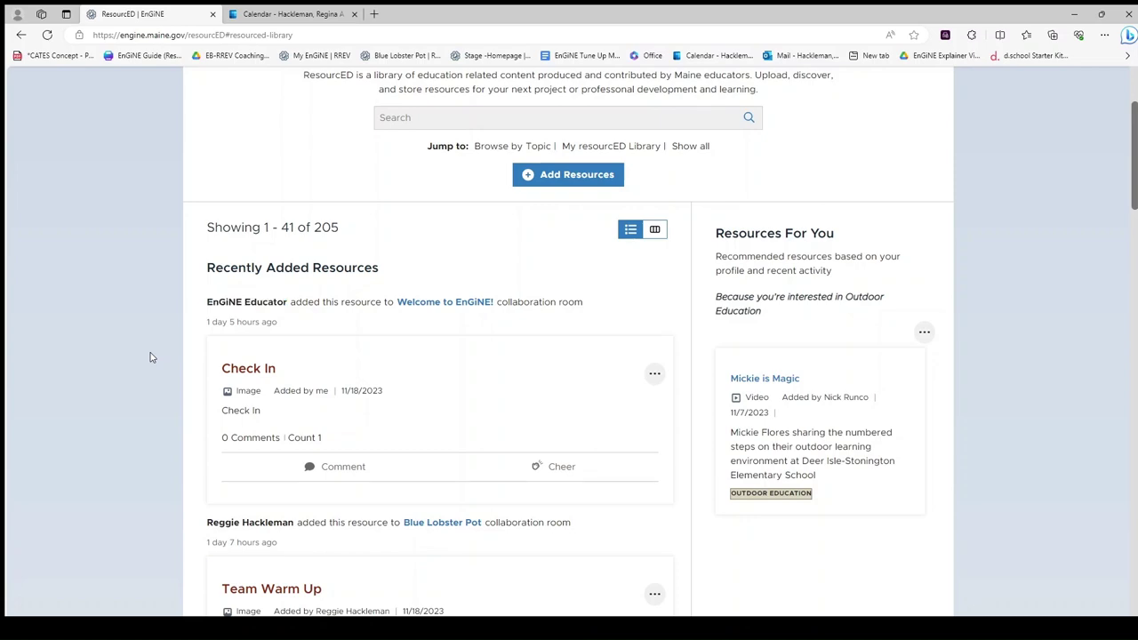
{"action": "scroll", "coordinate": [151, 357], "scroll_direction": "down", "scroll_amount": 2}
{"action": "scroll", "coordinate": [151, 358], "scroll_direction": "down", "scroll_amount": 1}
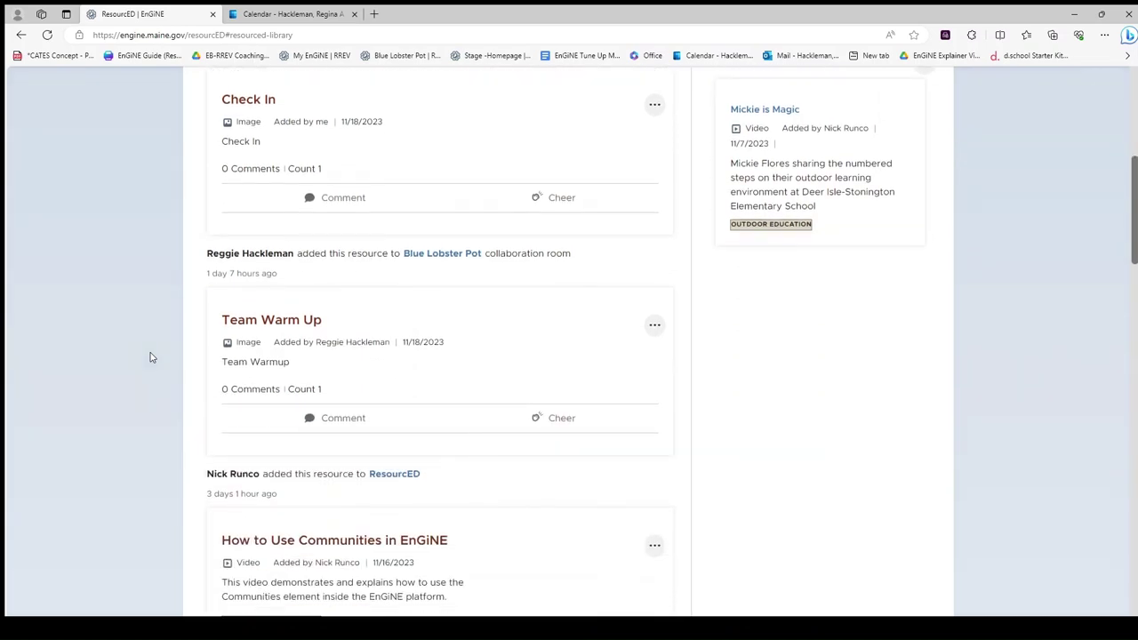
{"action": "scroll", "coordinate": [151, 358], "scroll_direction": "down", "scroll_amount": 1}
{"action": "scroll", "coordinate": [151, 358], "scroll_direction": "up", "scroll_amount": 4}
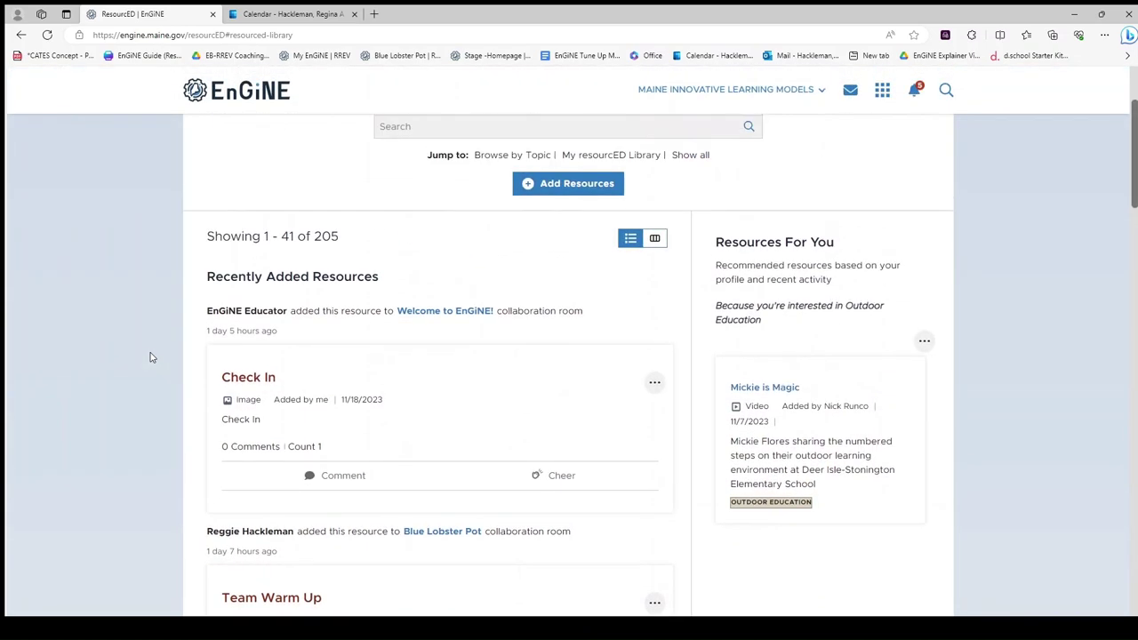
{"action": "scroll", "coordinate": [151, 357], "scroll_direction": "up", "scroll_amount": 2}
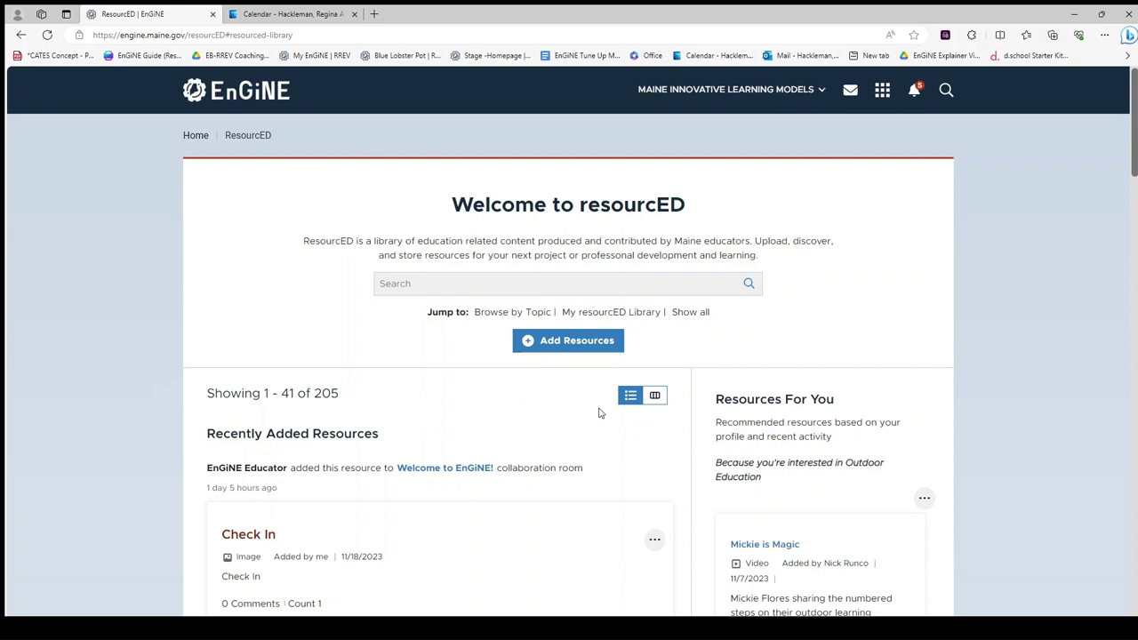
Switch the Recently Added Resources from list view to the multi-column card view.
{"action": "scroll", "coordinate": [613, 426], "scroll_direction": "down", "scroll_amount": 1}
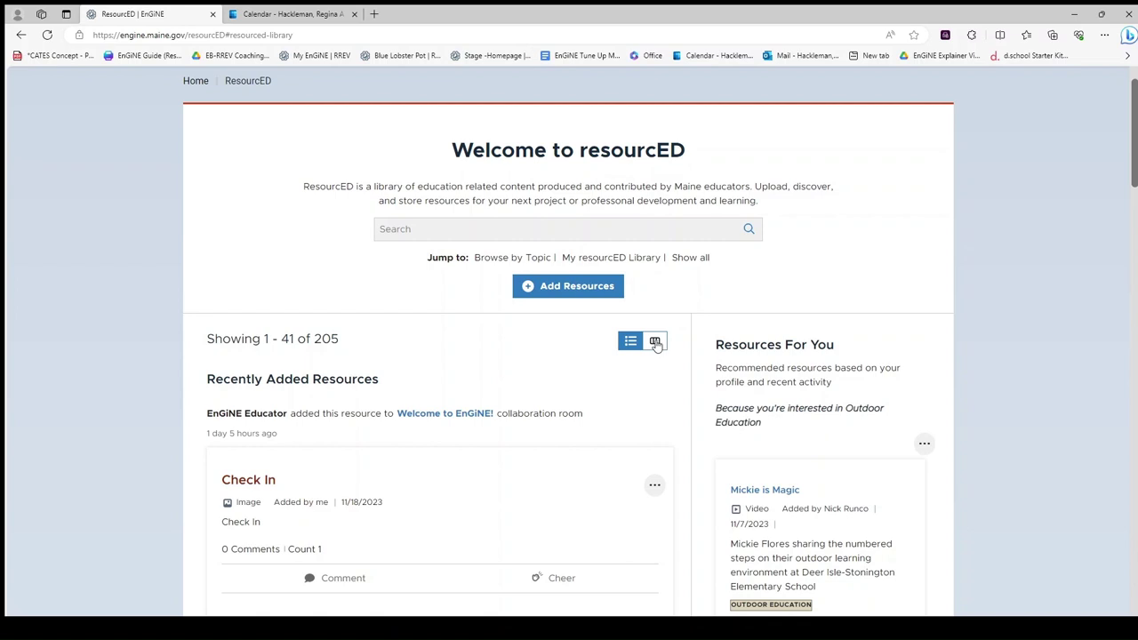
{"action": "left_click", "coordinate": [656, 342]}
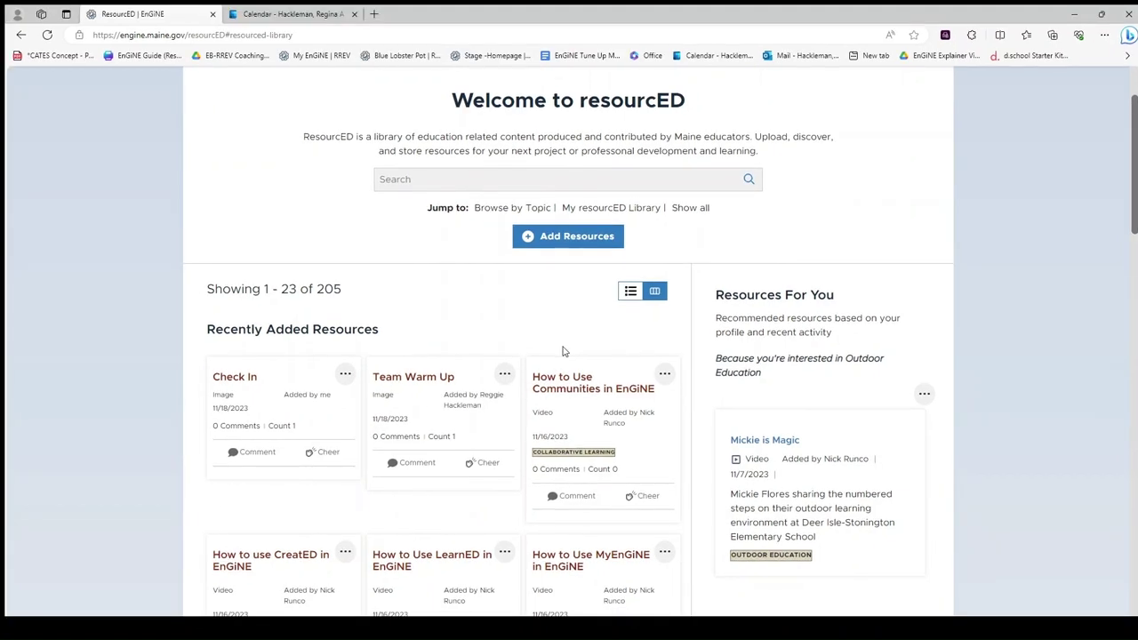
{"action": "scroll", "coordinate": [562, 351], "scroll_direction": "up", "scroll_amount": 1}
{"action": "scroll", "coordinate": [562, 351], "scroll_direction": "up", "scroll_amount": 1}
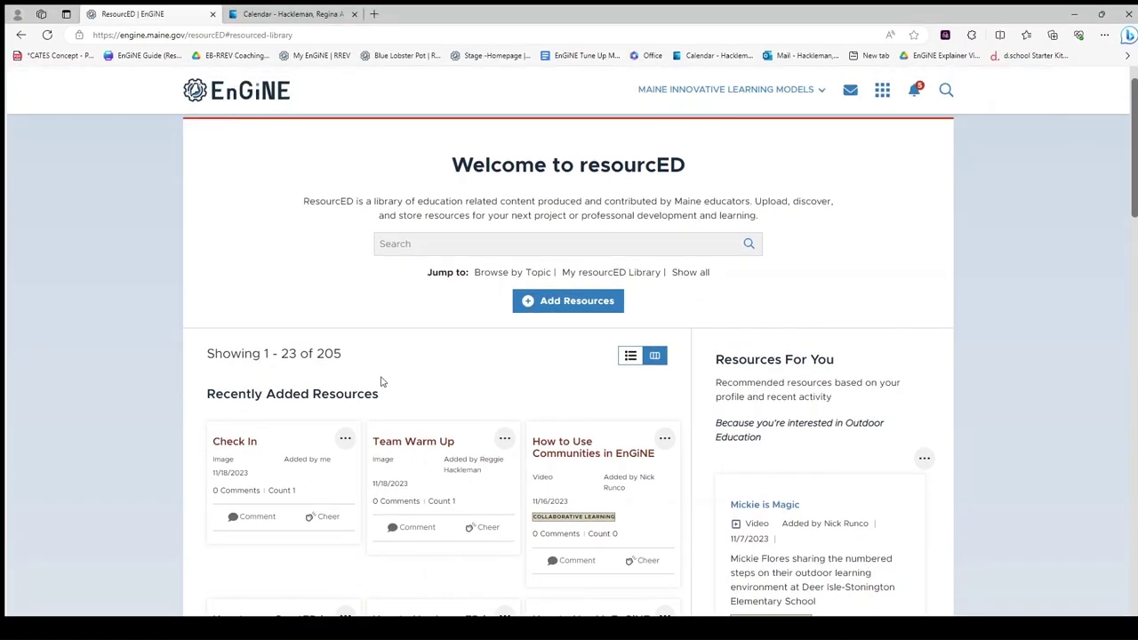
Add the Check In resource to the personal resourcED library in a new folder named Image.
{"action": "left_click", "coordinate": [346, 440]}
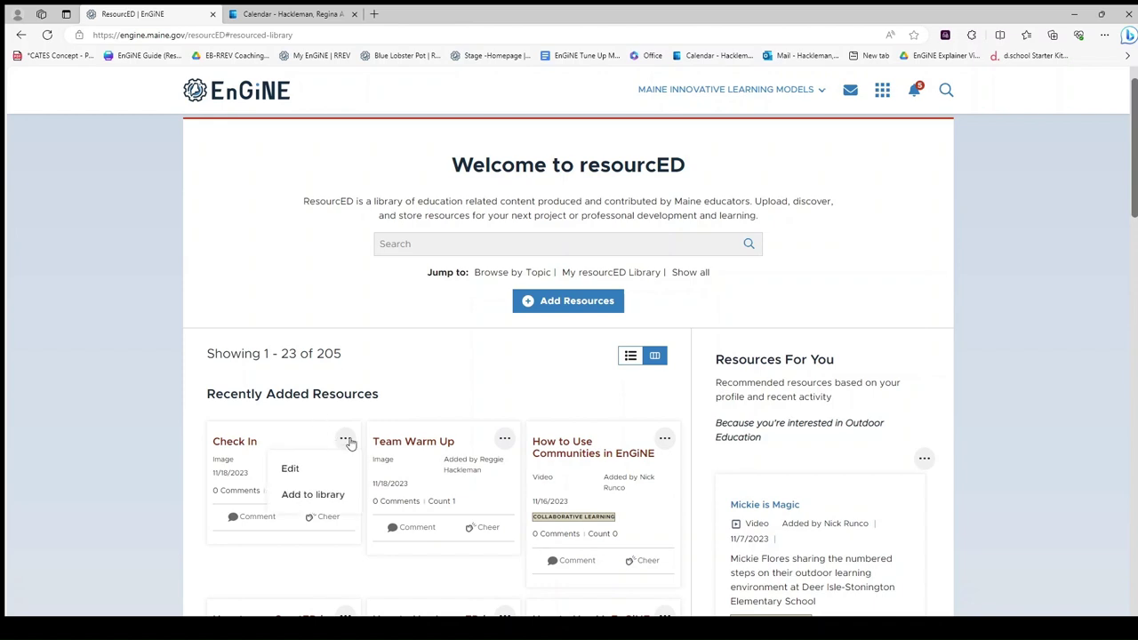
{"action": "left_click", "coordinate": [318, 496]}
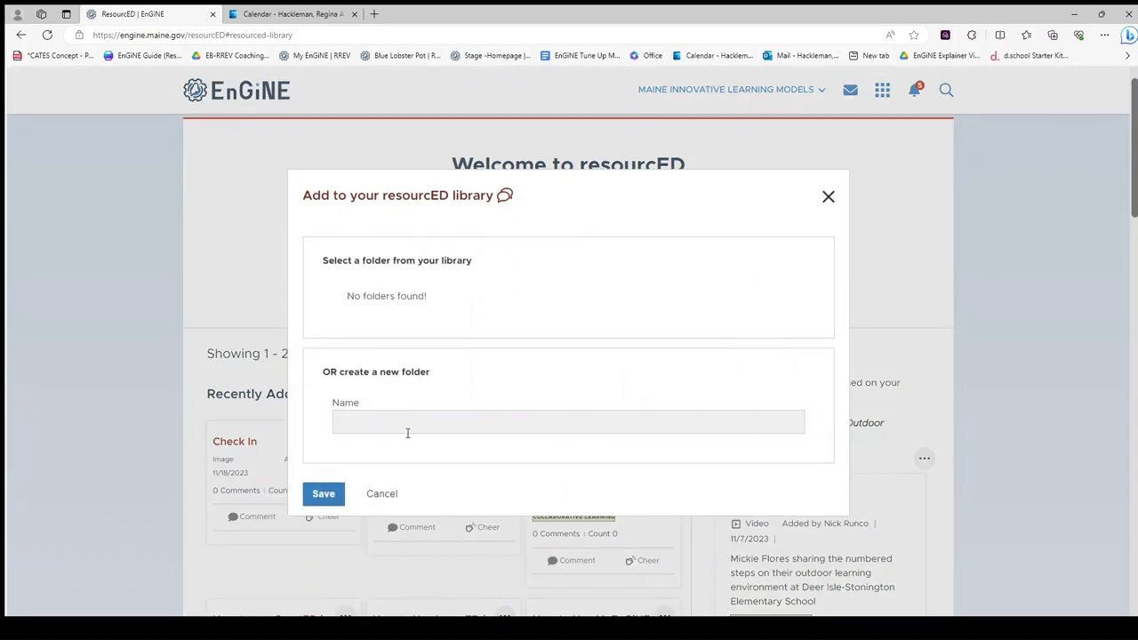
{"action": "left_click", "coordinate": [357, 426]}
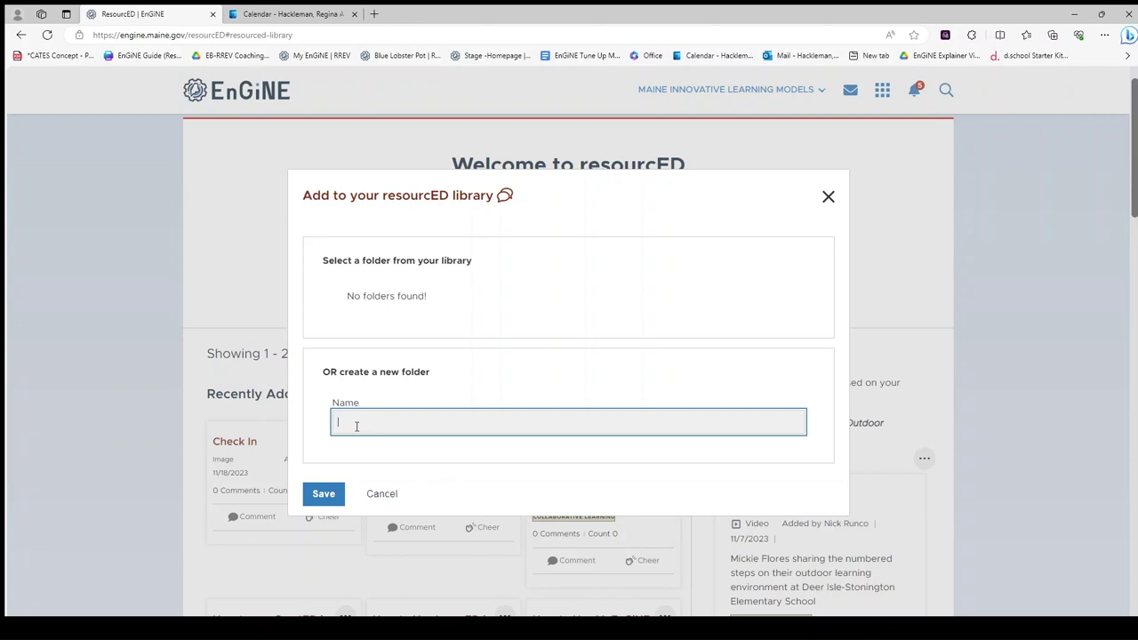
{"action": "type", "text": "Images"}
{"action": "left_click", "coordinate": [324, 500]}
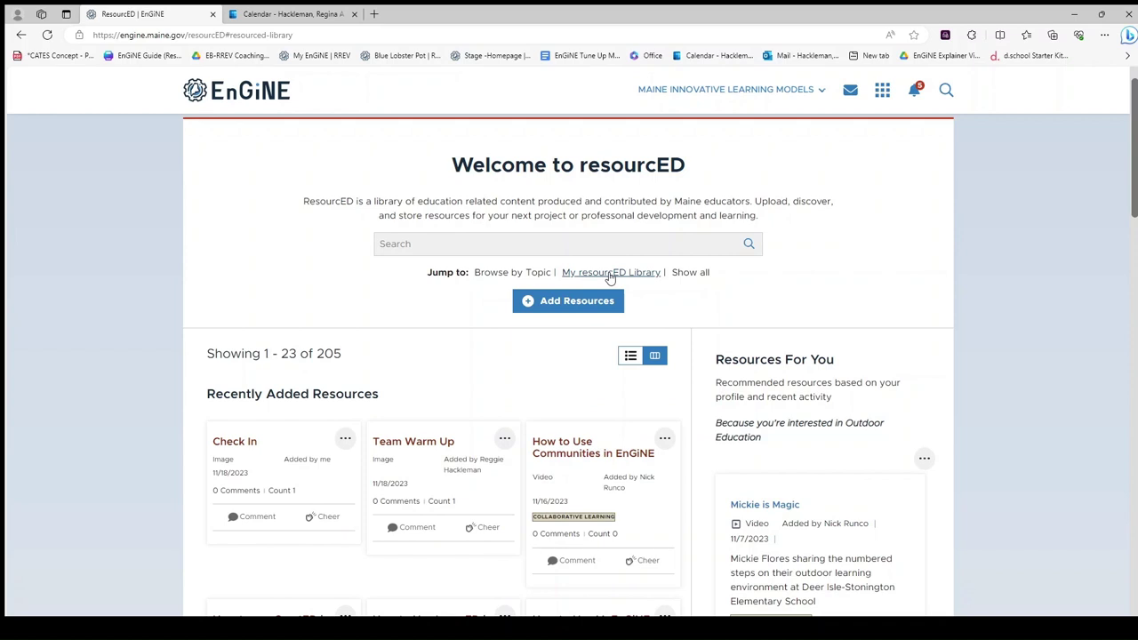
Go to the personal resourcED library and show the contents of the Image folder.
{"action": "scroll", "coordinate": [610, 278], "scroll_direction": "up", "scroll_amount": 1}
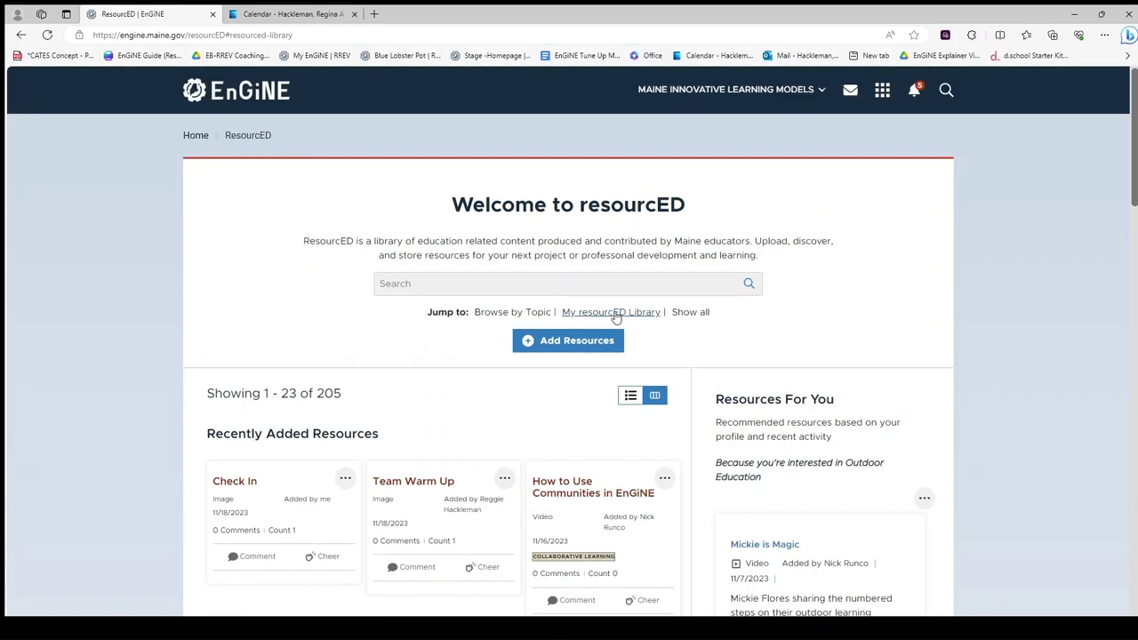
{"action": "left_click", "coordinate": [615, 314]}
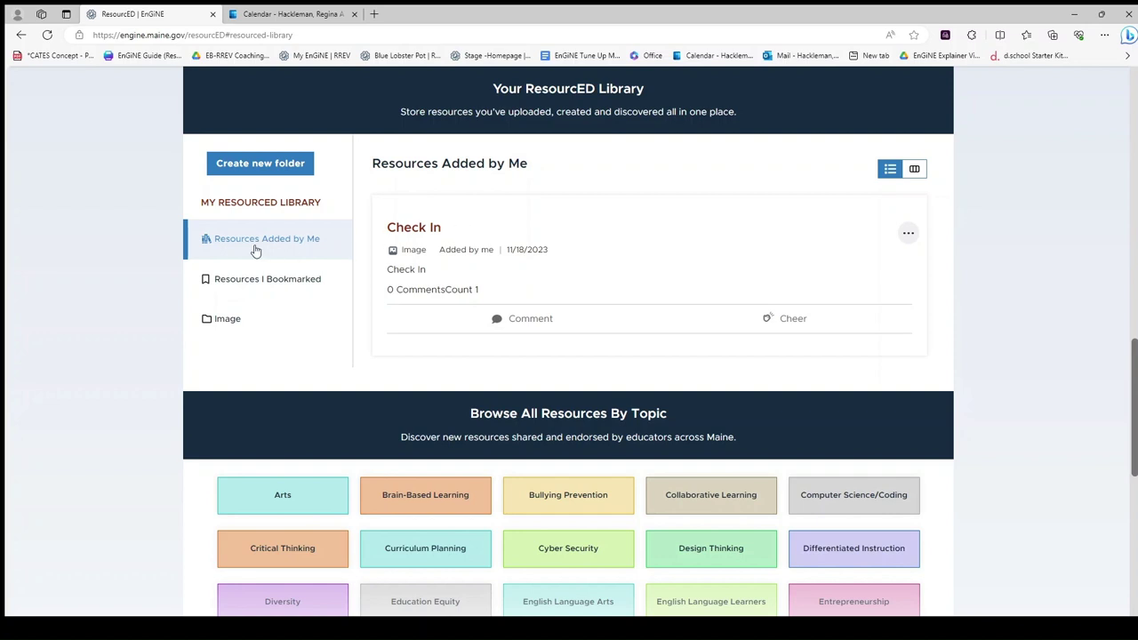
{"action": "left_click", "coordinate": [229, 325]}
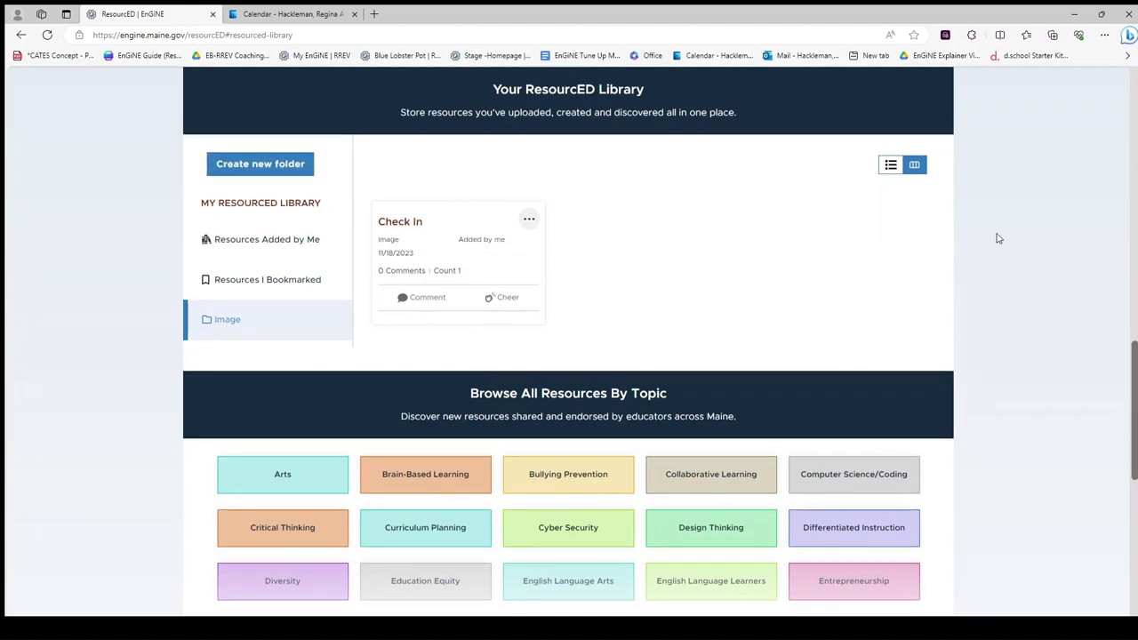
Jump to the section for browsing all resources by topic and expand the full topic list.
{"action": "scroll", "coordinate": [1020, 224], "scroll_direction": "up", "scroll_amount": 3}
{"action": "scroll", "coordinate": [1021, 225], "scroll_direction": "up", "scroll_amount": 10}
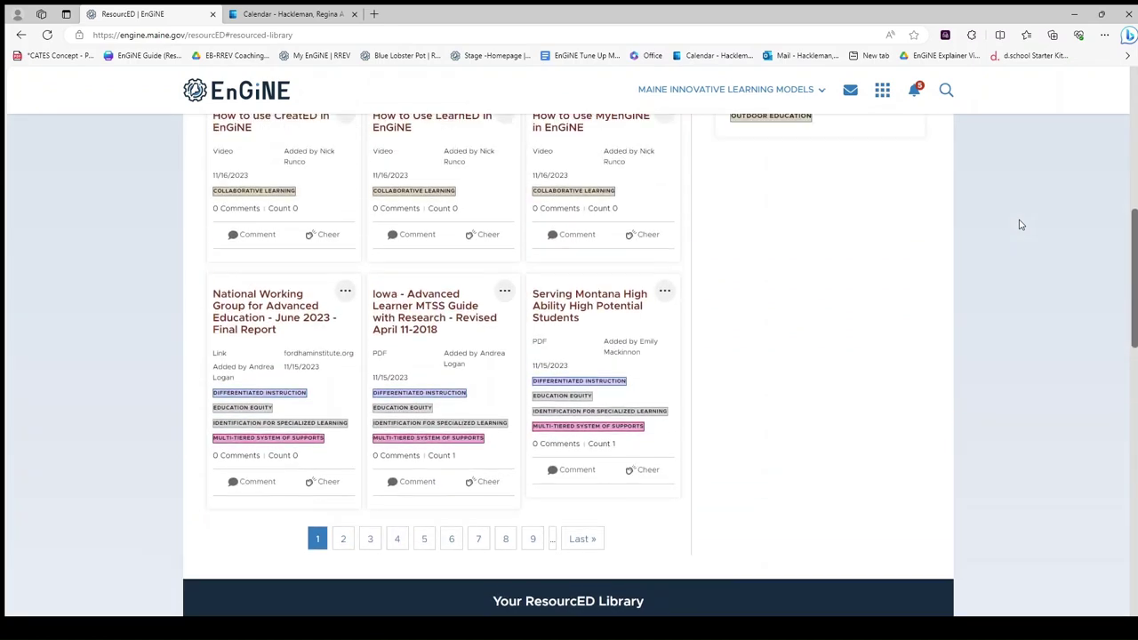
{"action": "scroll", "coordinate": [1021, 224], "scroll_direction": "up", "scroll_amount": 1}
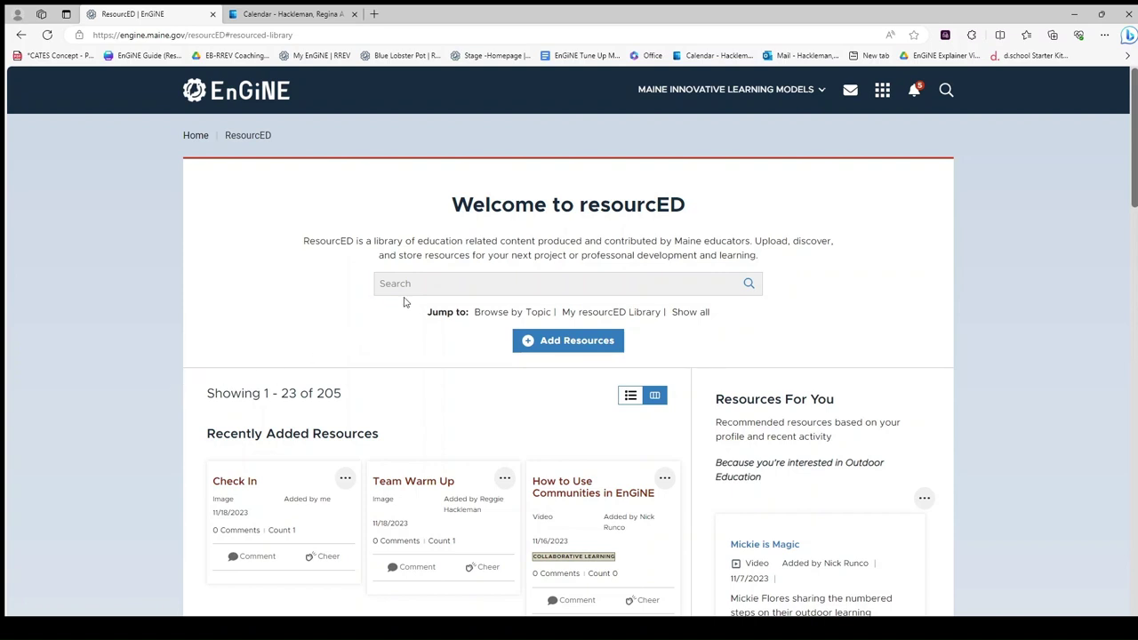
{"action": "left_click", "coordinate": [438, 284]}
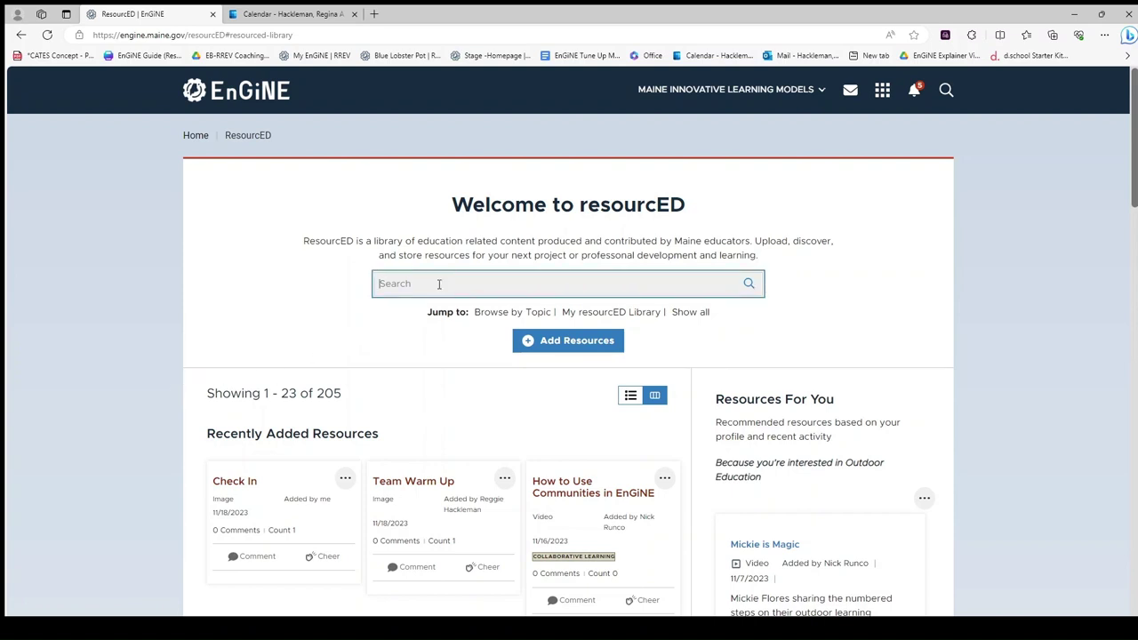
{"action": "left_click", "coordinate": [532, 314]}
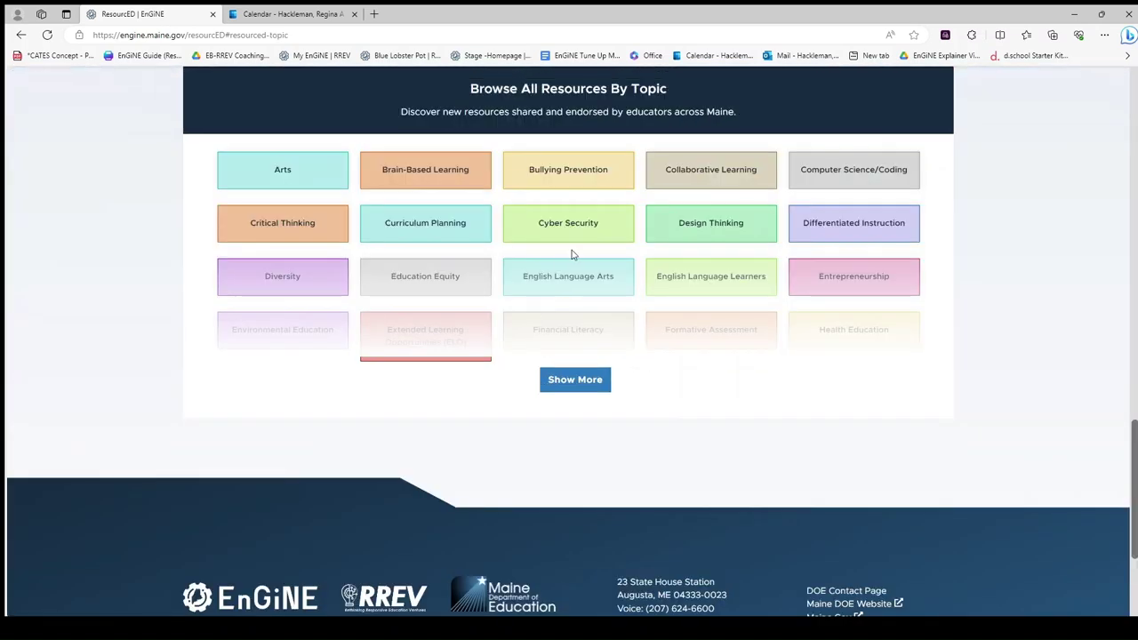
{"action": "left_click", "coordinate": [571, 383]}
Open the Add Resources form for file uploads and switch the resource visibility to Private and back to Public.
{"action": "scroll", "coordinate": [956, 366], "scroll_direction": "up", "scroll_amount": 10}
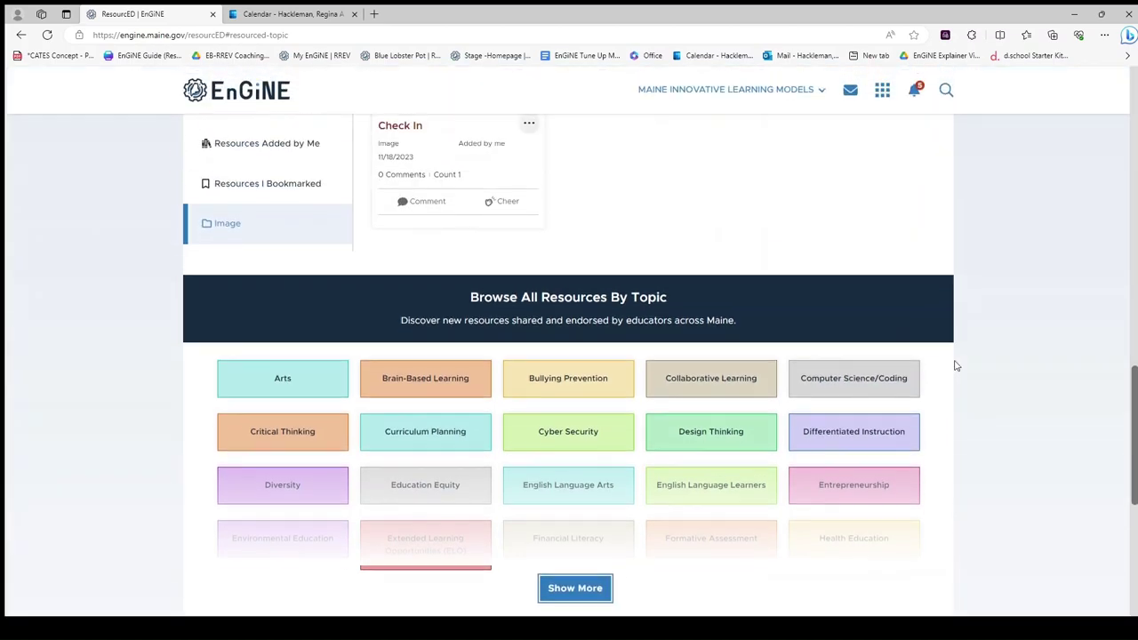
{"action": "scroll", "coordinate": [956, 365], "scroll_direction": "up", "scroll_amount": 4}
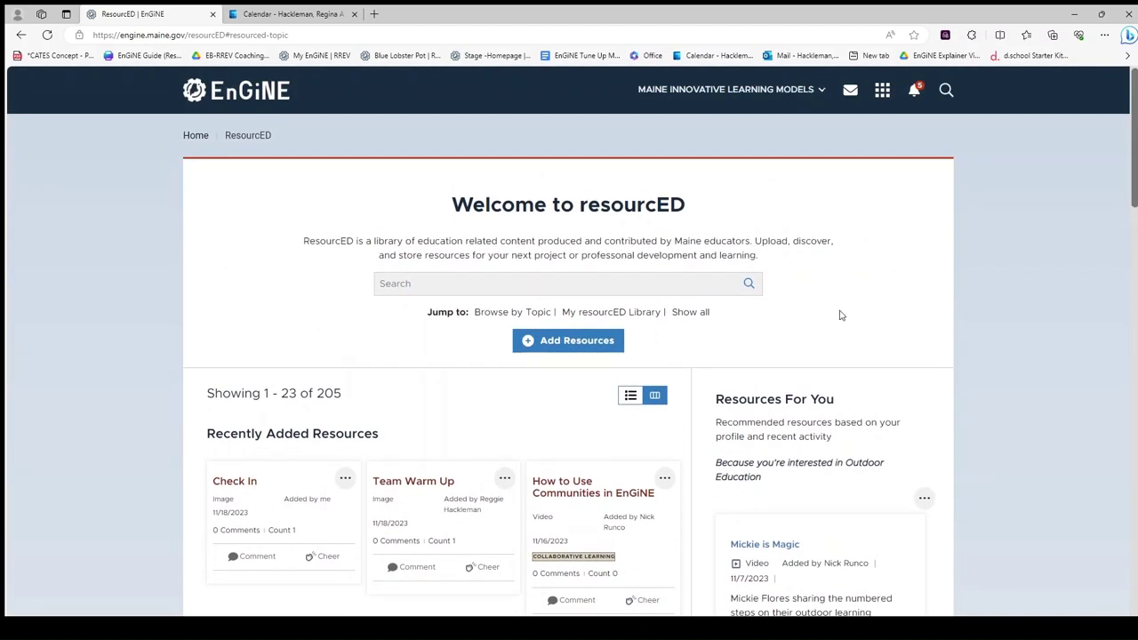
{"action": "left_click", "coordinate": [559, 343]}
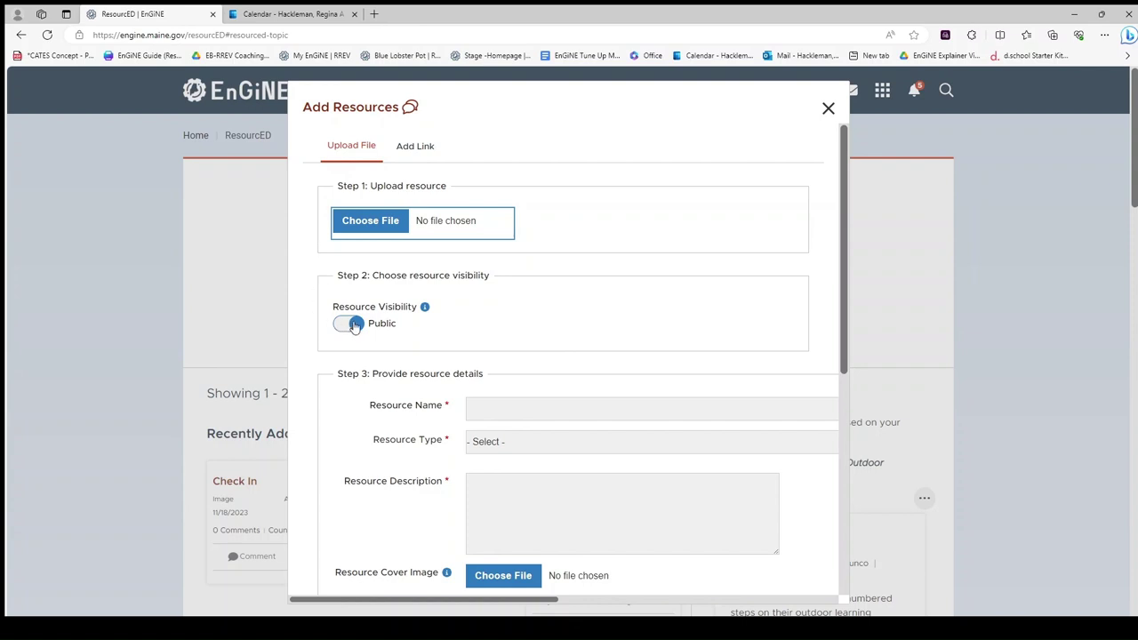
{"action": "left_click", "coordinate": [354, 327]}
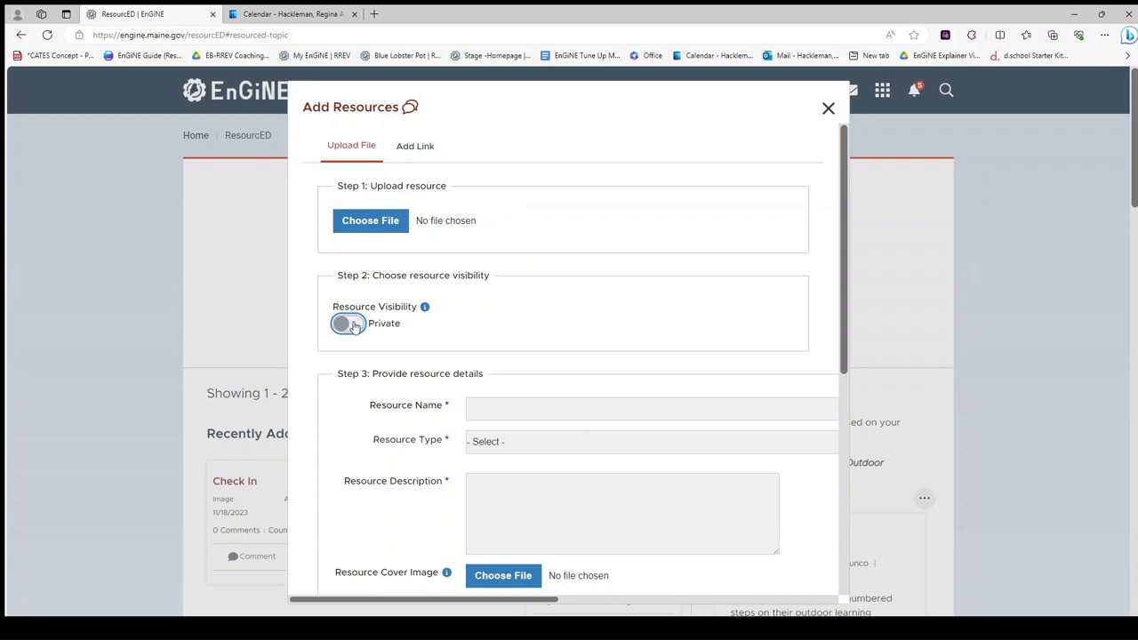
{"action": "left_click", "coordinate": [355, 326]}
Examine the file upload form's resource details, cover image, endorsement, topics and edupreneurial strength options.
{"action": "scroll", "coordinate": [318, 330], "scroll_direction": "down", "scroll_amount": 1}
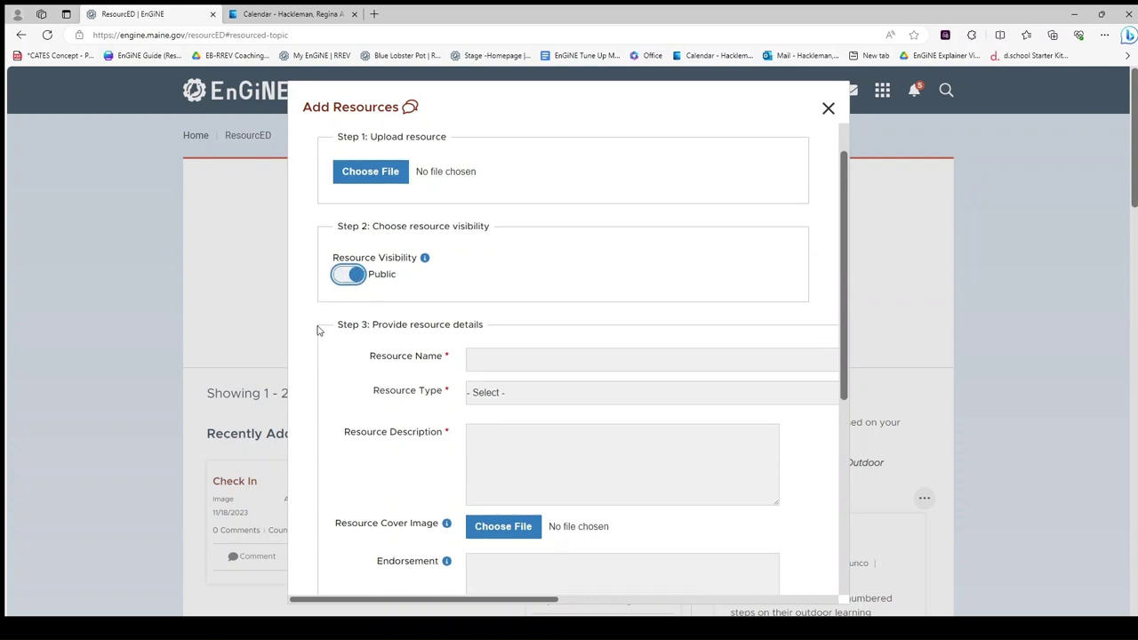
{"action": "scroll", "coordinate": [318, 331], "scroll_direction": "down", "scroll_amount": 4}
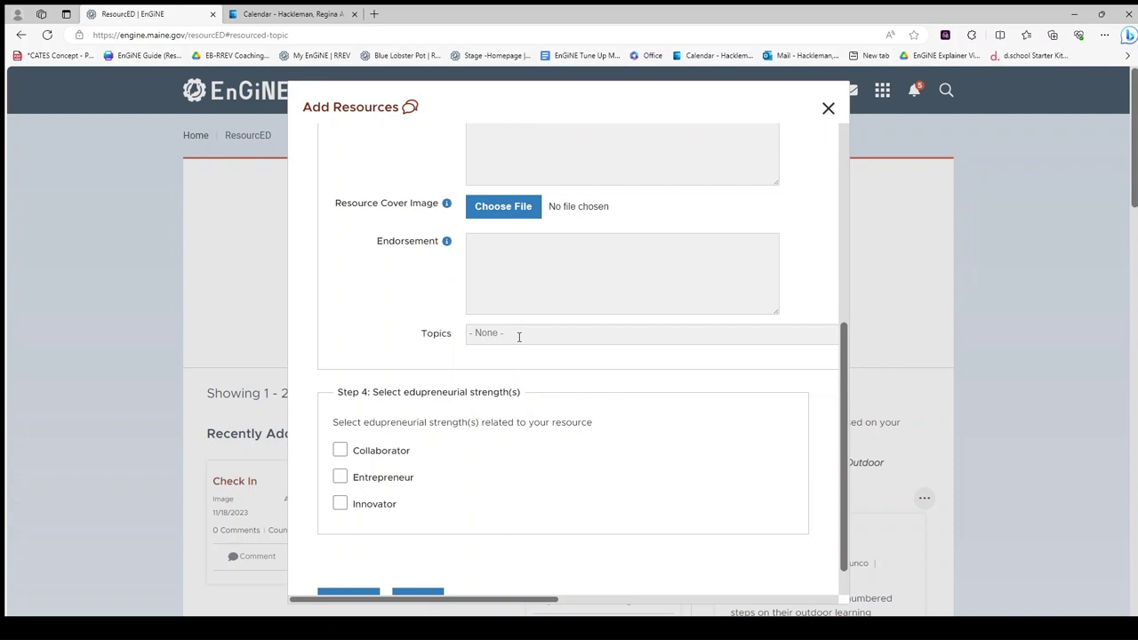
{"action": "scroll", "coordinate": [312, 359], "scroll_direction": "down", "scroll_amount": 1}
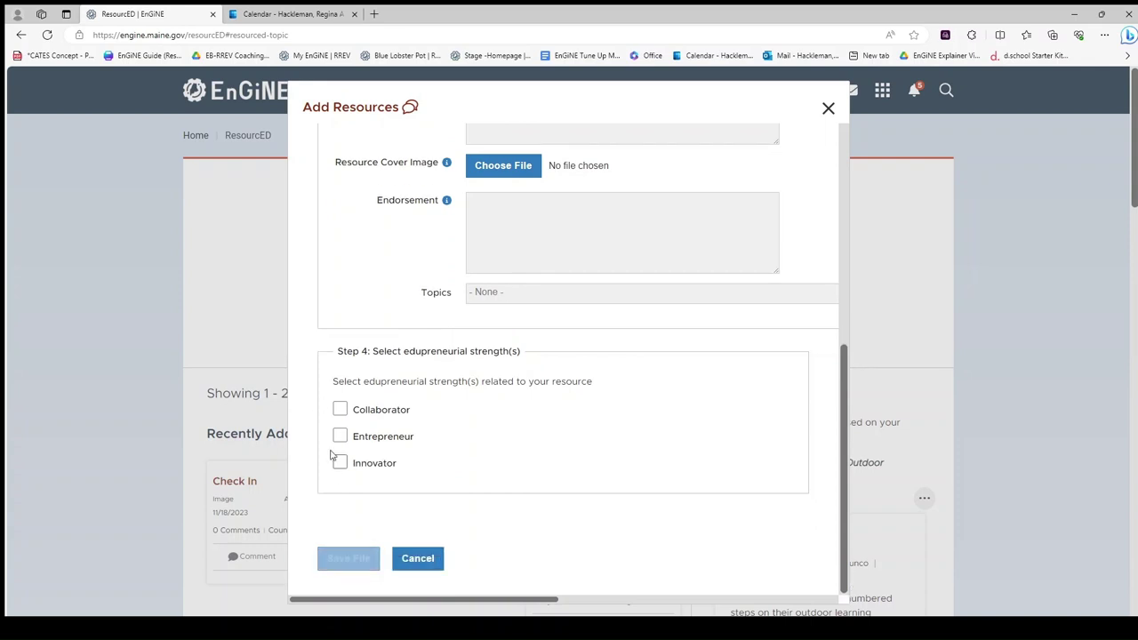
{"action": "scroll", "coordinate": [327, 328], "scroll_direction": "up", "scroll_amount": 5}
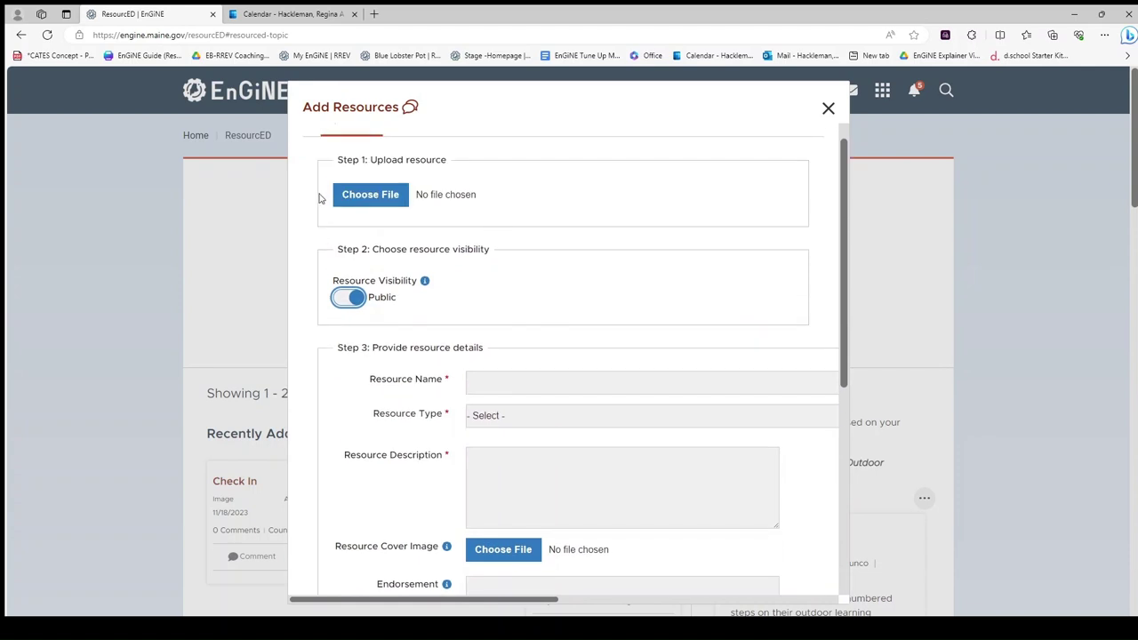
{"action": "scroll", "coordinate": [336, 248], "scroll_direction": "up", "scroll_amount": 1}
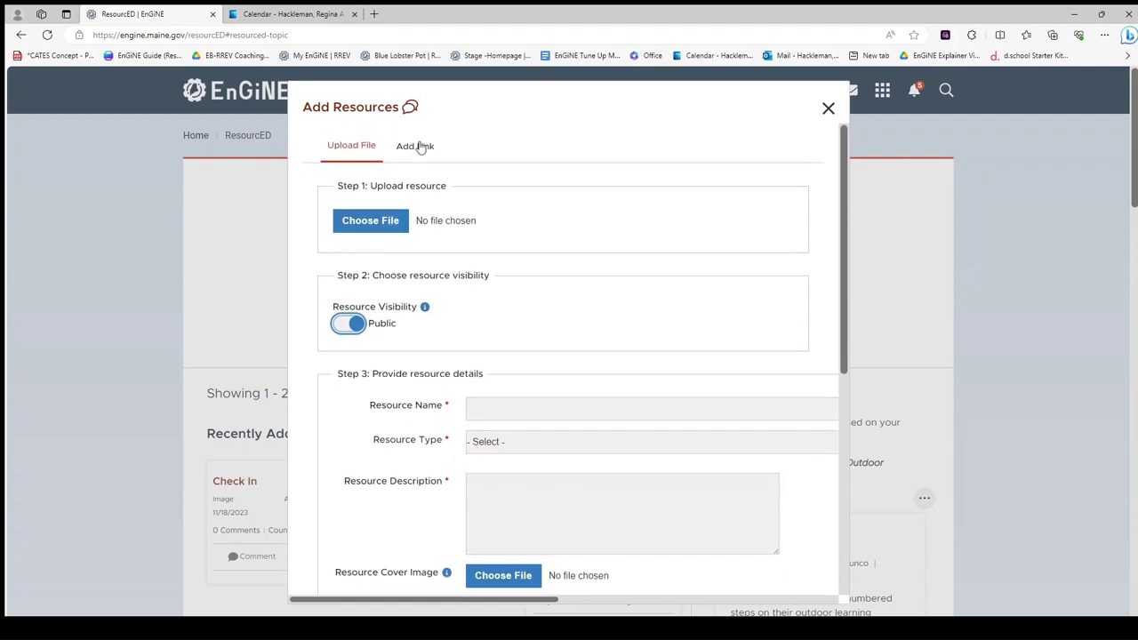
Review the fields for adding a link as a resource, and close the form without saving.
{"action": "left_click", "coordinate": [420, 146]}
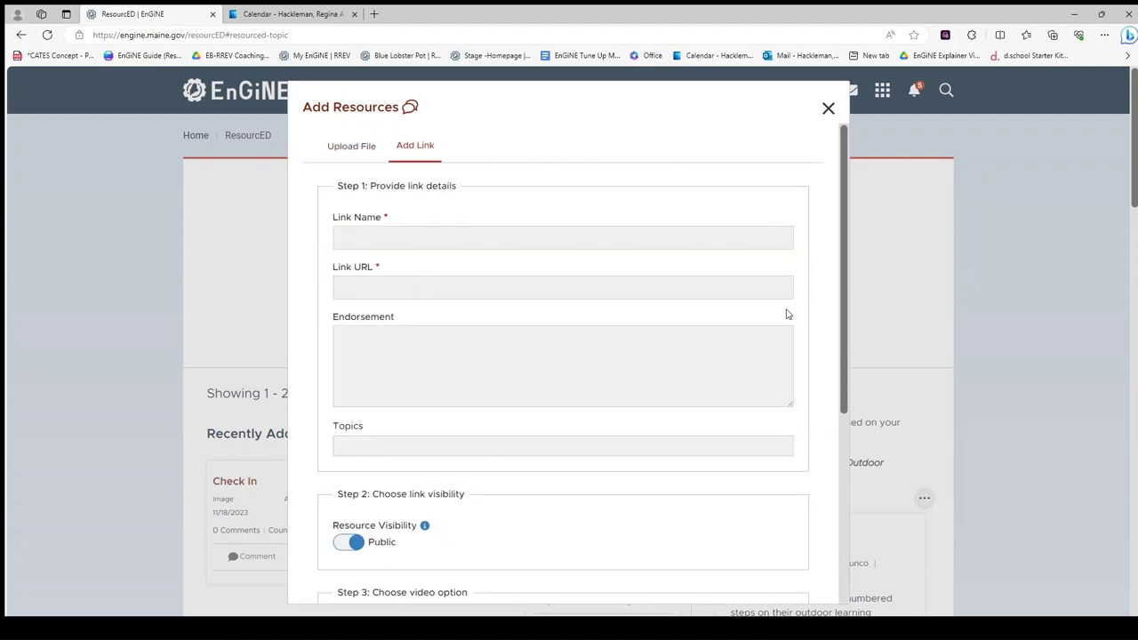
{"action": "scroll", "coordinate": [786, 339], "scroll_direction": "down", "scroll_amount": 2}
{"action": "scroll", "coordinate": [786, 340], "scroll_direction": "down", "scroll_amount": 3}
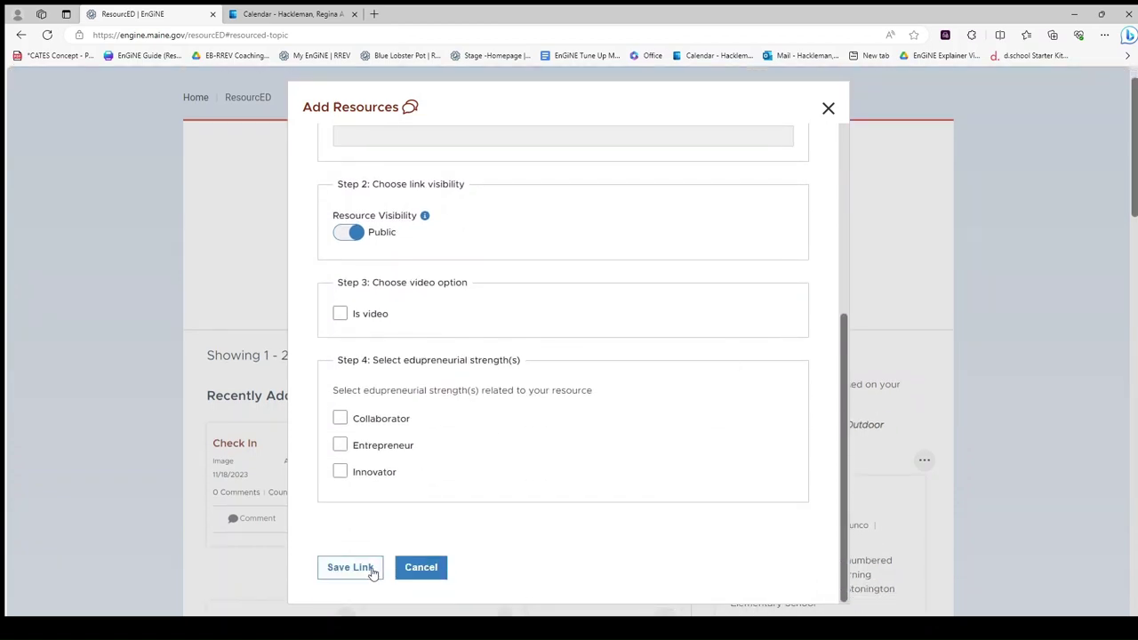
{"action": "left_click", "coordinate": [828, 107]}
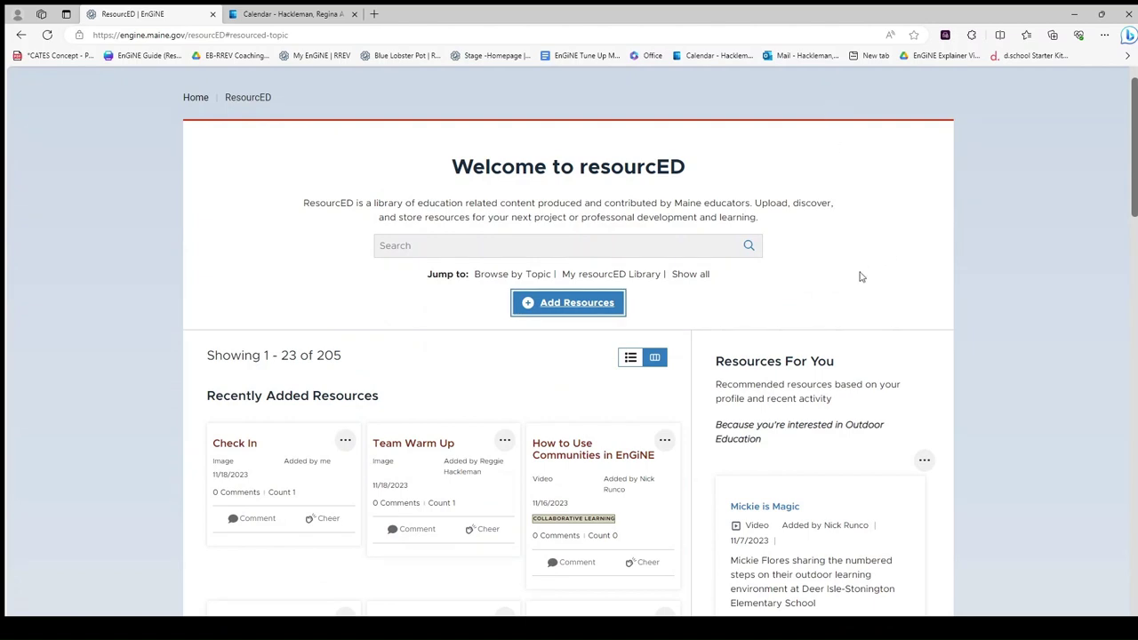
{"action": "scroll", "coordinate": [860, 275], "scroll_direction": "down", "scroll_amount": 1}
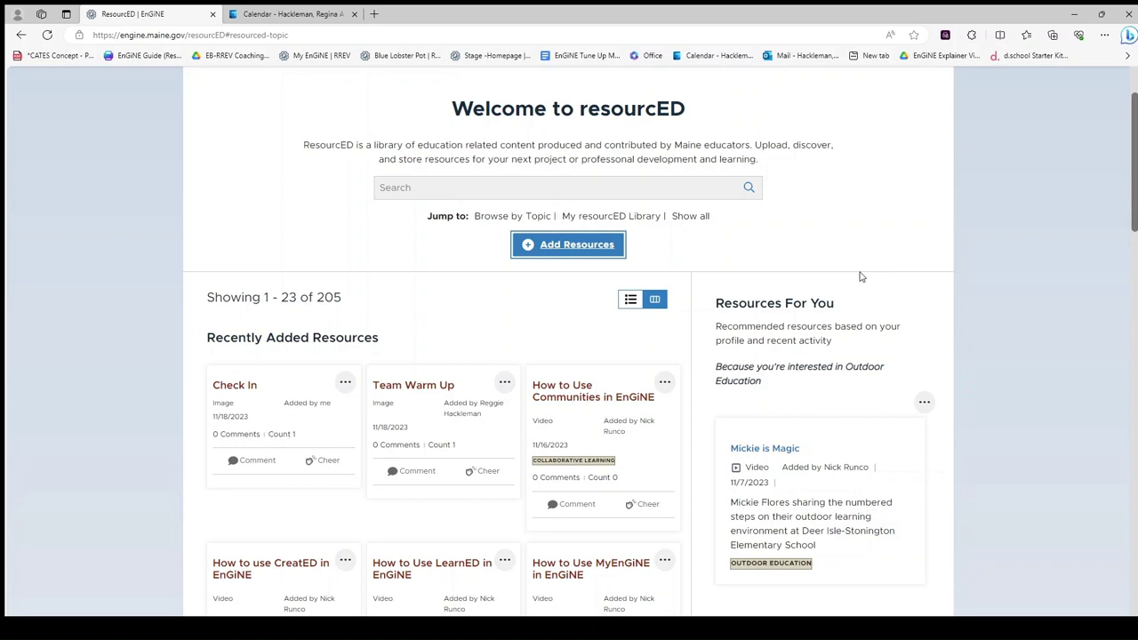
{"action": "scroll", "coordinate": [878, 186], "scroll_direction": "up", "scroll_amount": 1}
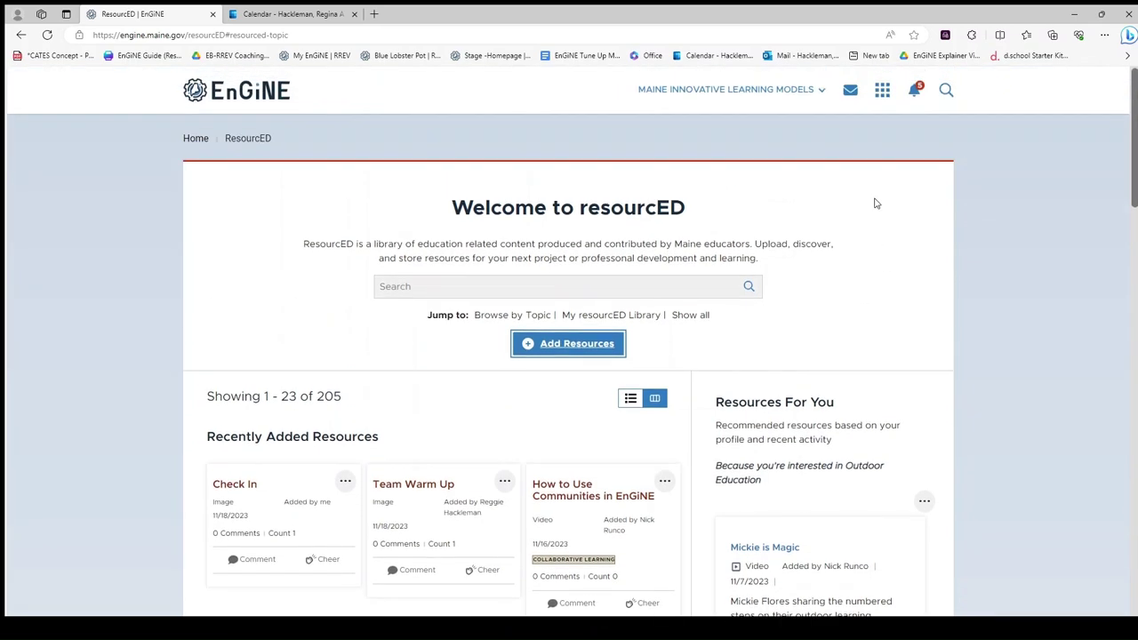